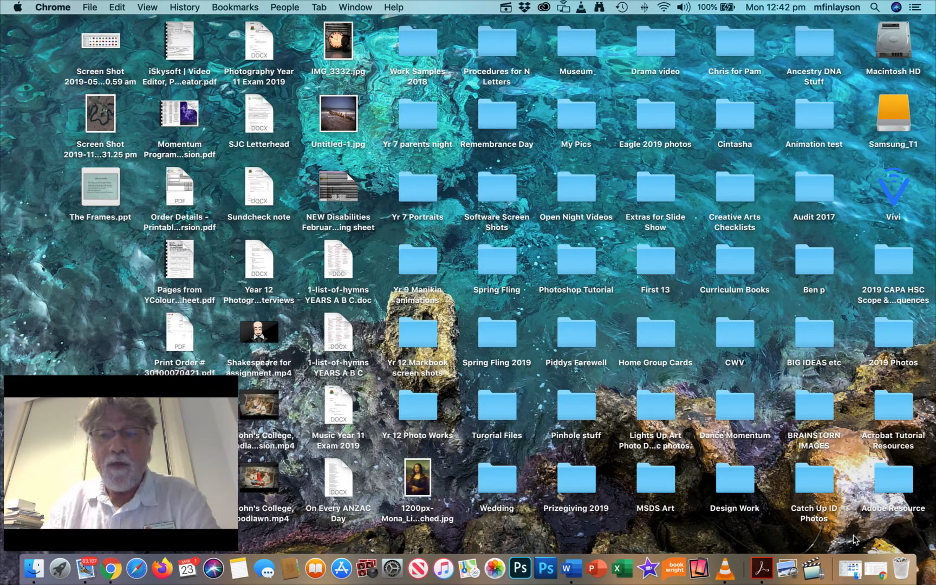
Switch to Acrobat Pro DC and start creating a single PDF from multiple files with the Combine Files option.
click(758, 566)
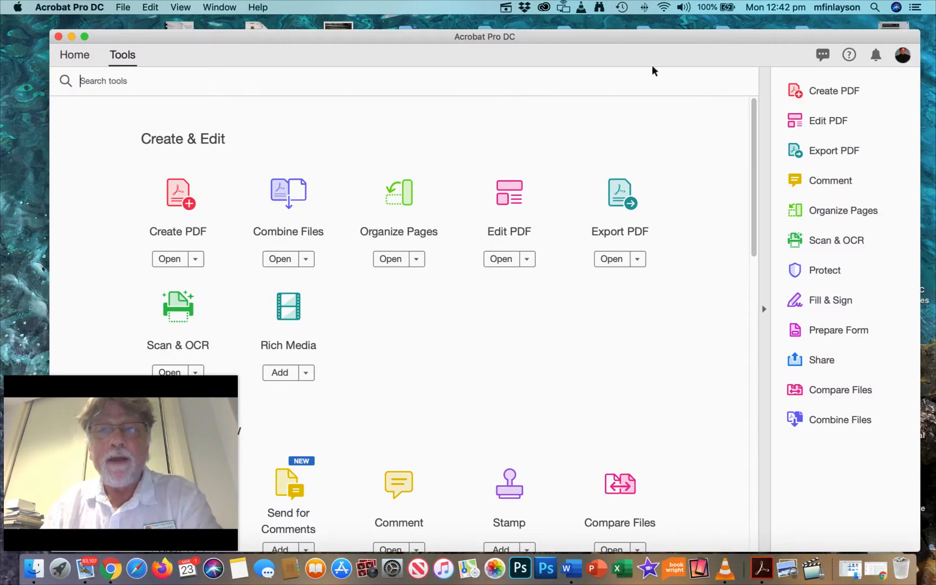
drag(656, 32, 638, 18)
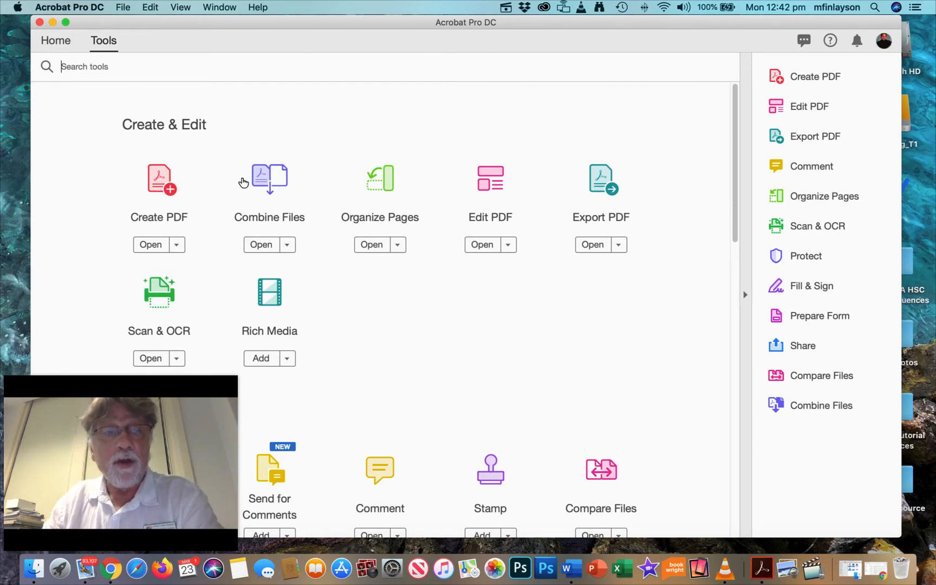
click(162, 180)
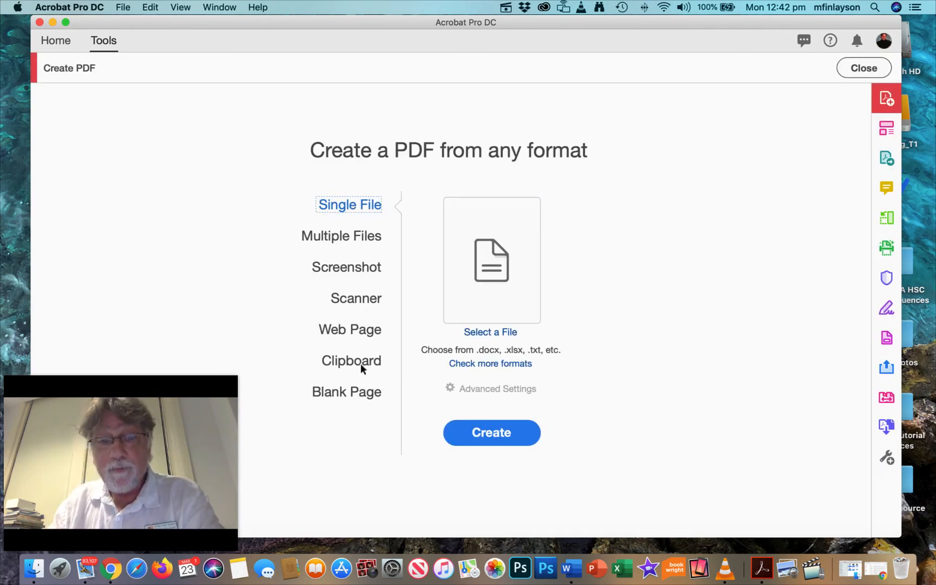
click(344, 238)
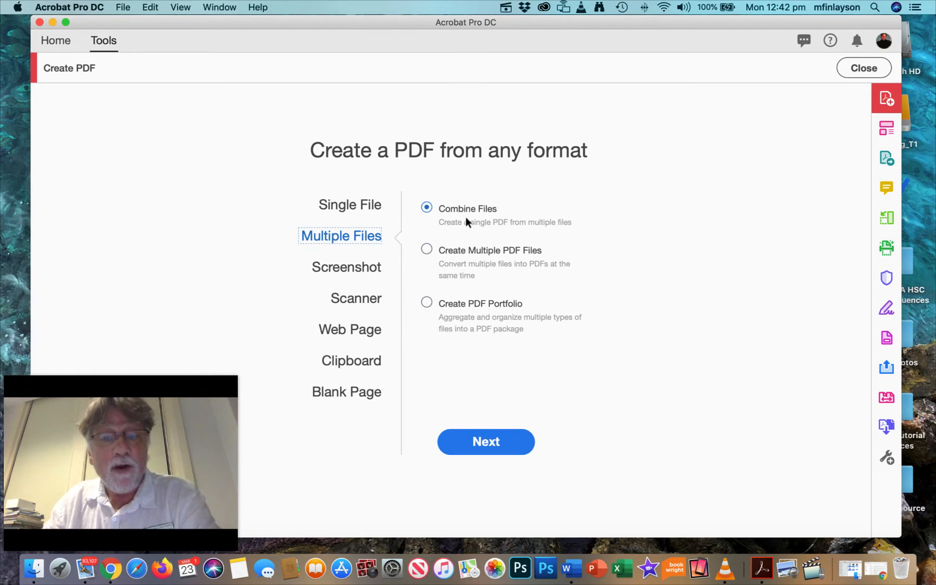
click(490, 441)
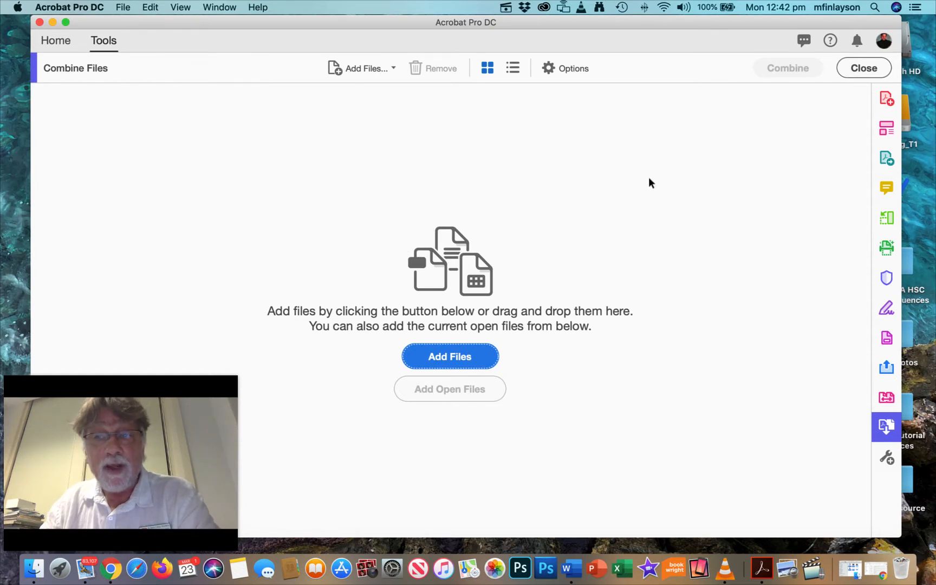
Close Combine Files, reopen it directly from the tools overview and shift the window to uncover the desktop folders.
click(863, 68)
click(272, 182)
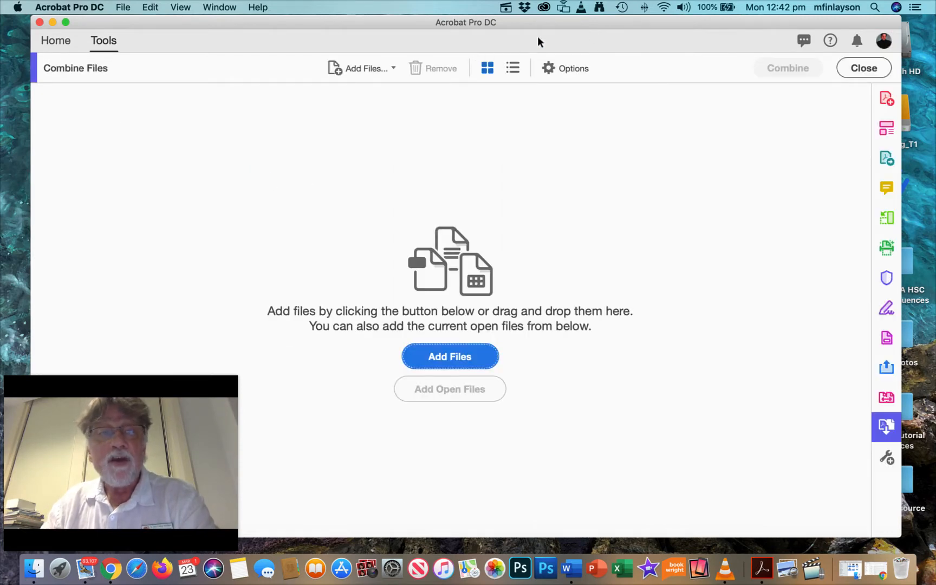
drag(597, 22, 567, 23)
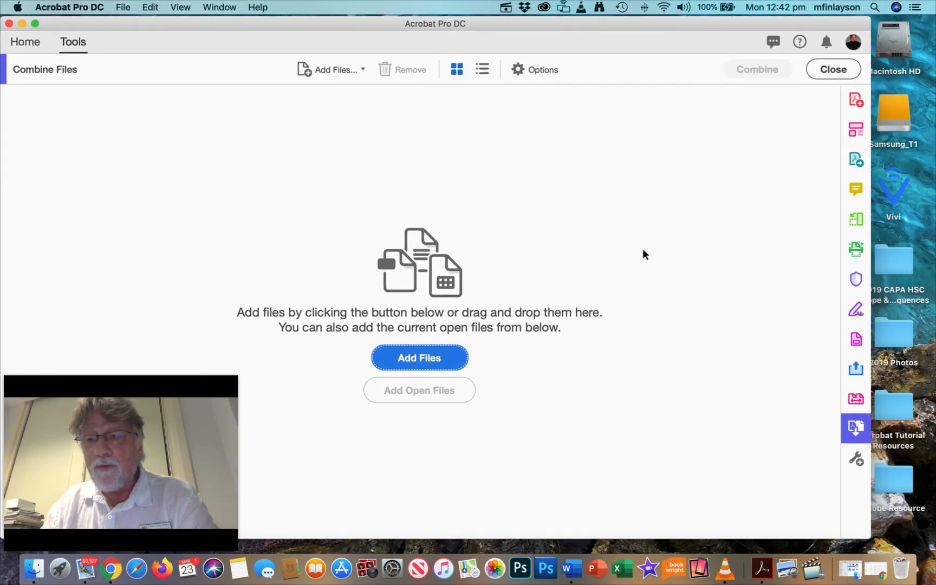
Add all the files from the desktop folder Acrobat Tutorial Resources to the files being combined.
double_click(899, 414)
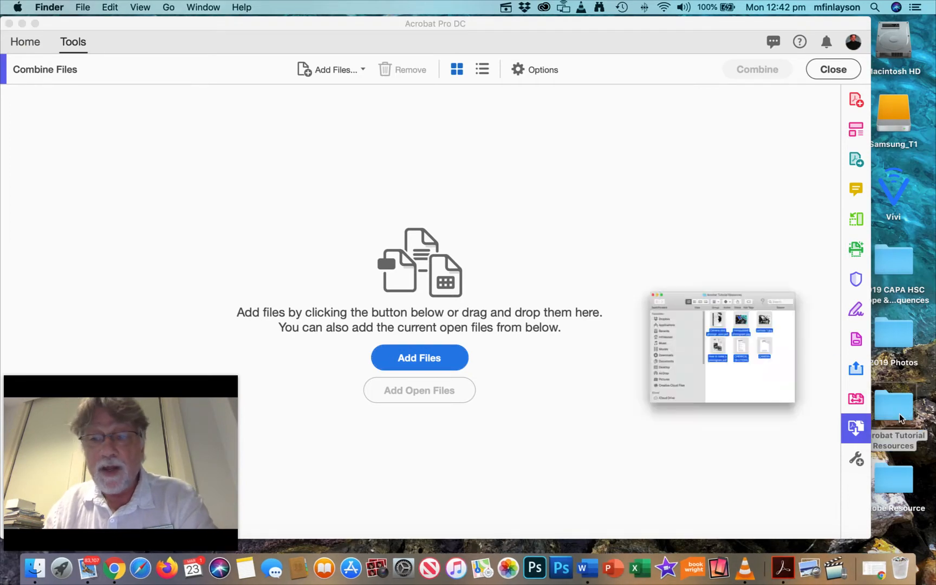
click(394, 257)
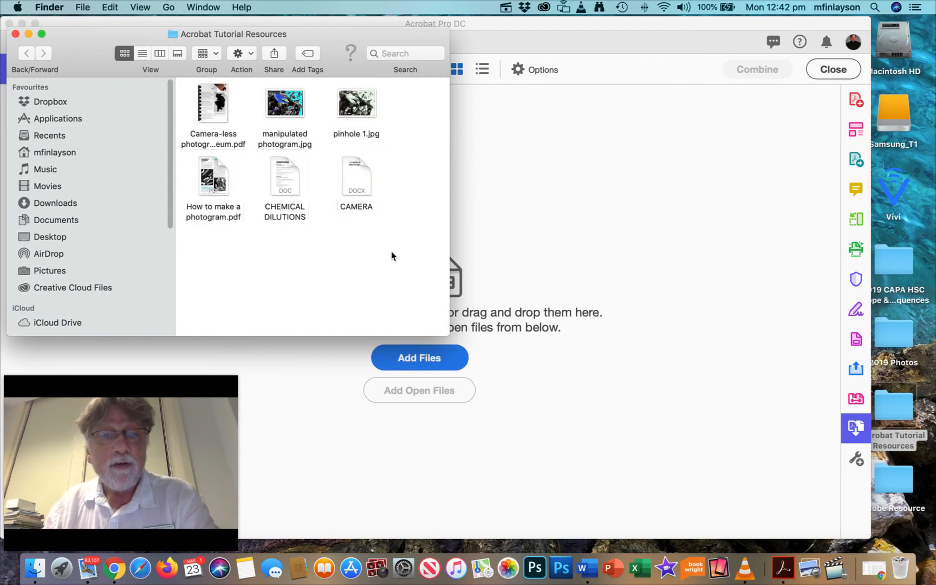
drag(327, 46, 661, 169)
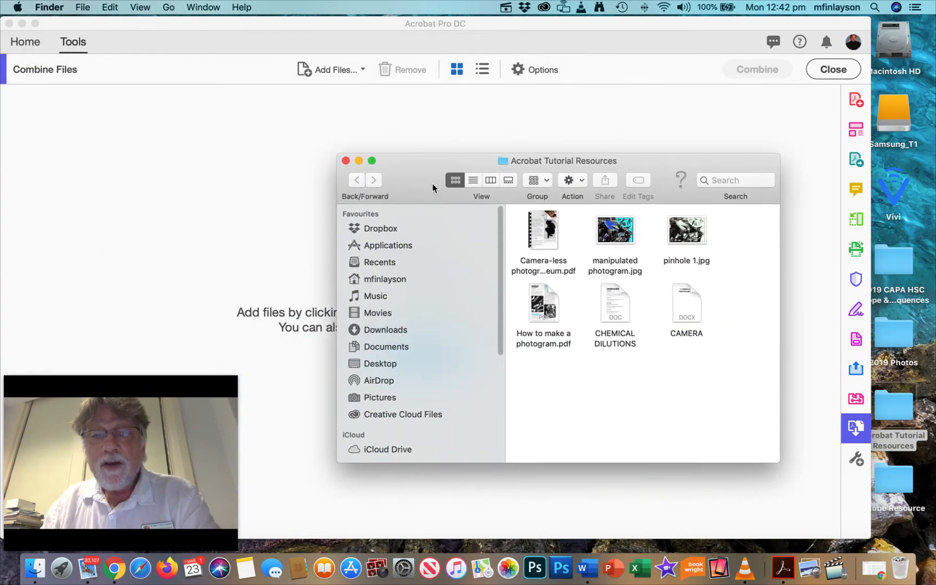
drag(432, 185, 567, 102)
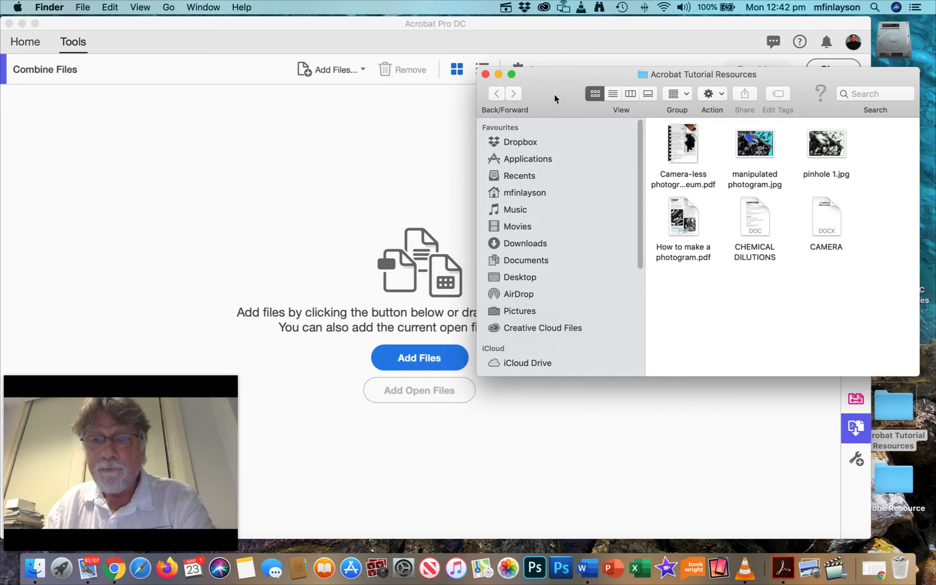
drag(554, 94, 571, 100)
drag(677, 129, 859, 283)
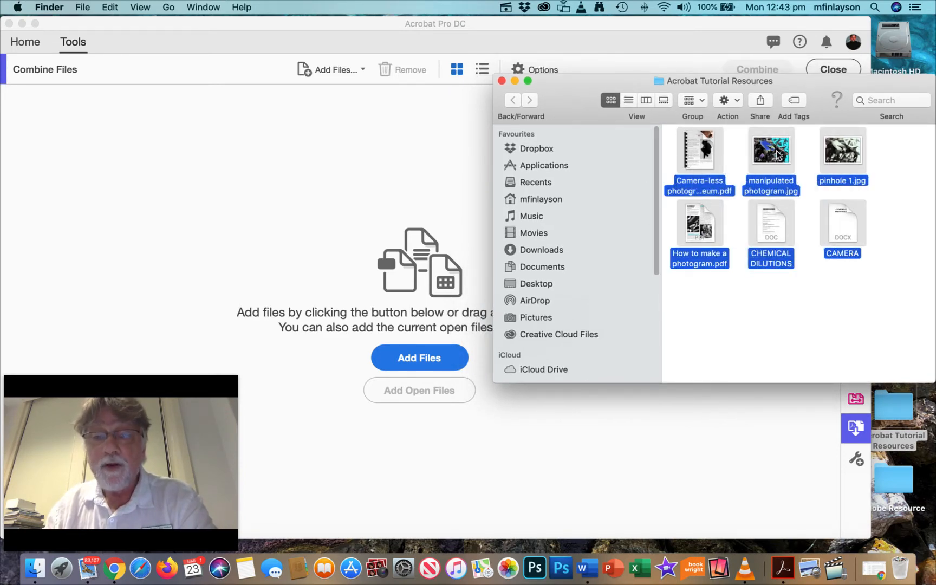
drag(779, 154, 394, 236)
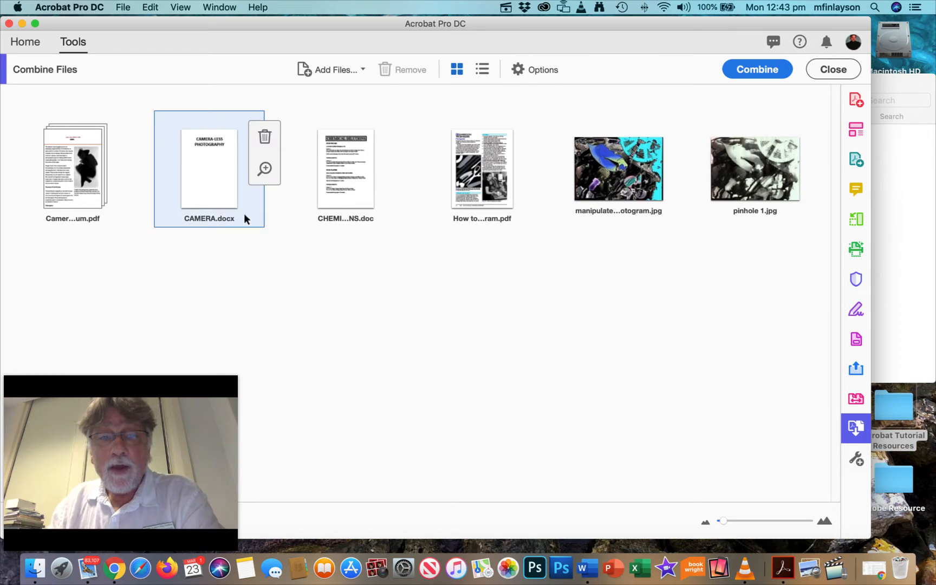
Reorder the files: CAMERA.docx first, the Camera-less PDF second, the How to make a photogram PDF third and CHEMICAL DILUTIONS last.
mouse_move(210, 124)
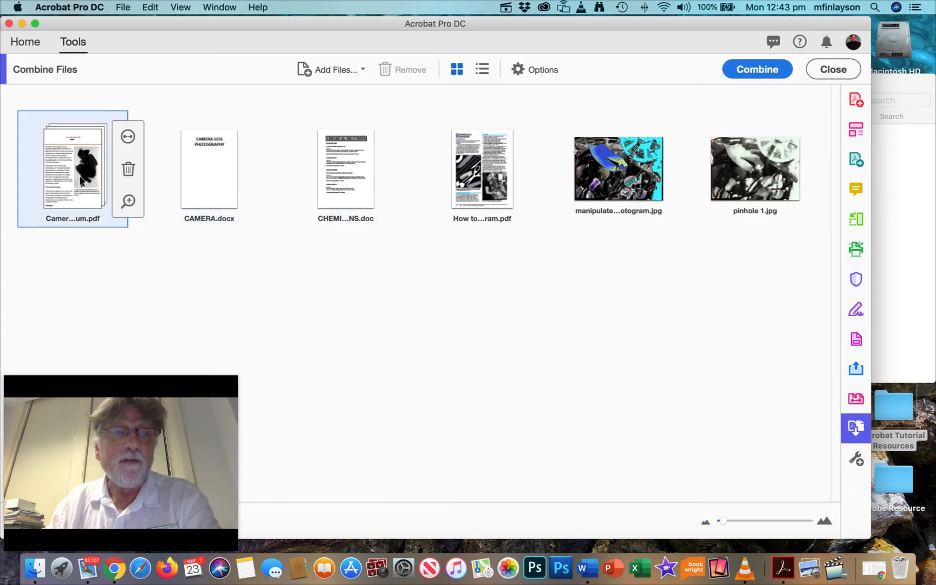
drag(81, 181, 270, 188)
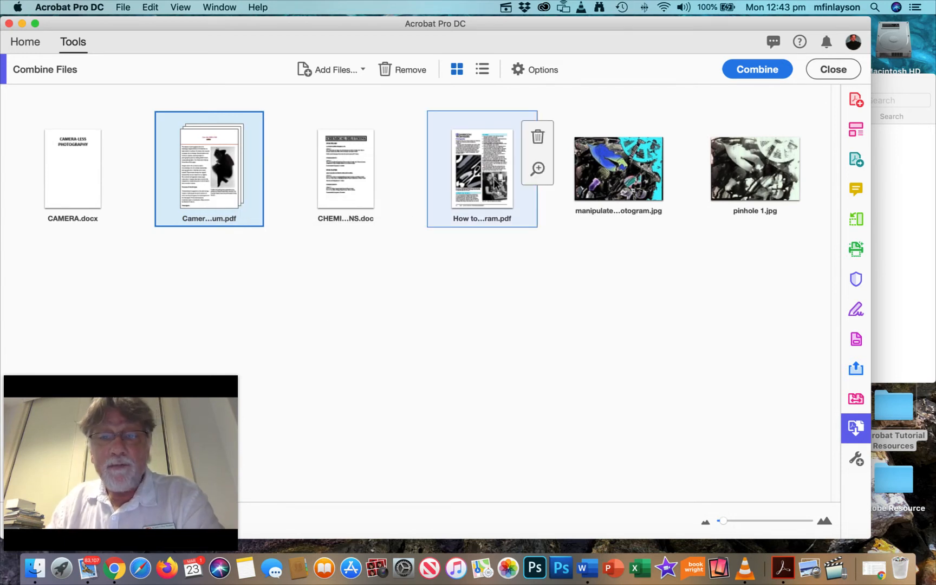
drag(497, 174, 320, 173)
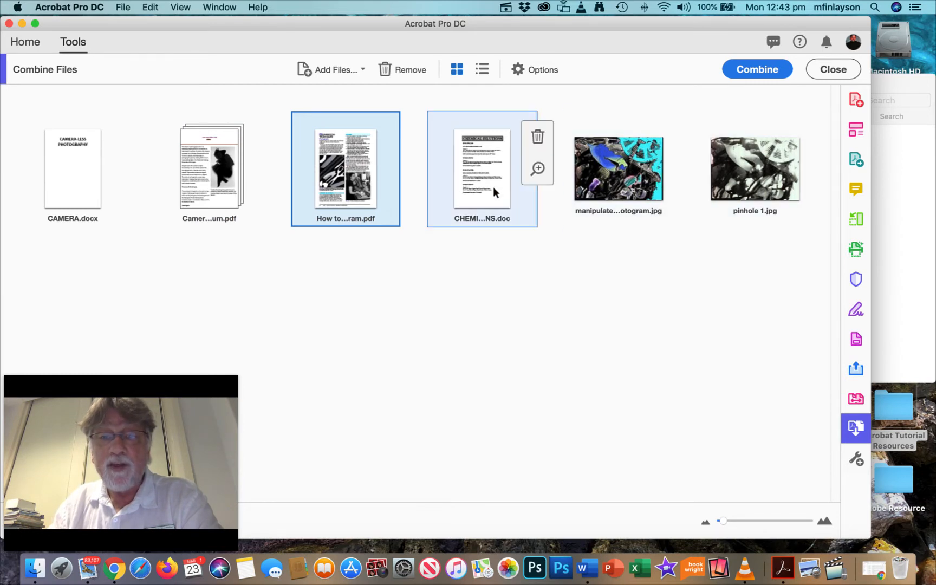
drag(489, 168, 806, 181)
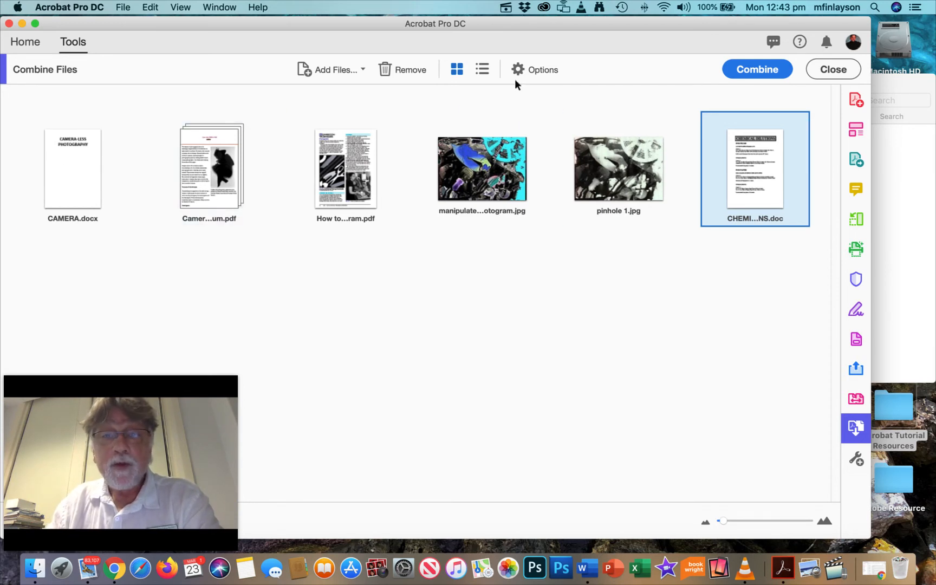
Set the file size option to the middle setting and combine the files into one PDF.
click(534, 71)
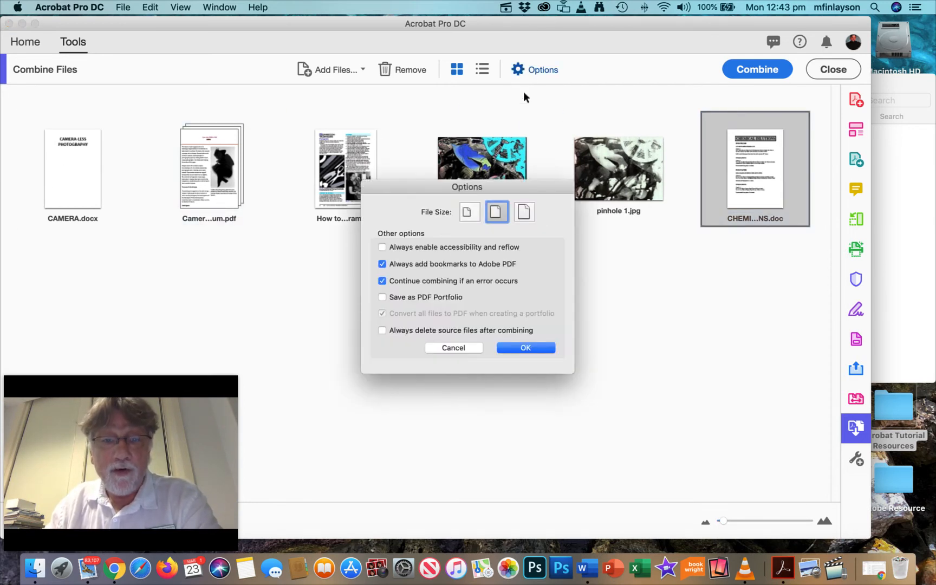
click(498, 215)
click(470, 213)
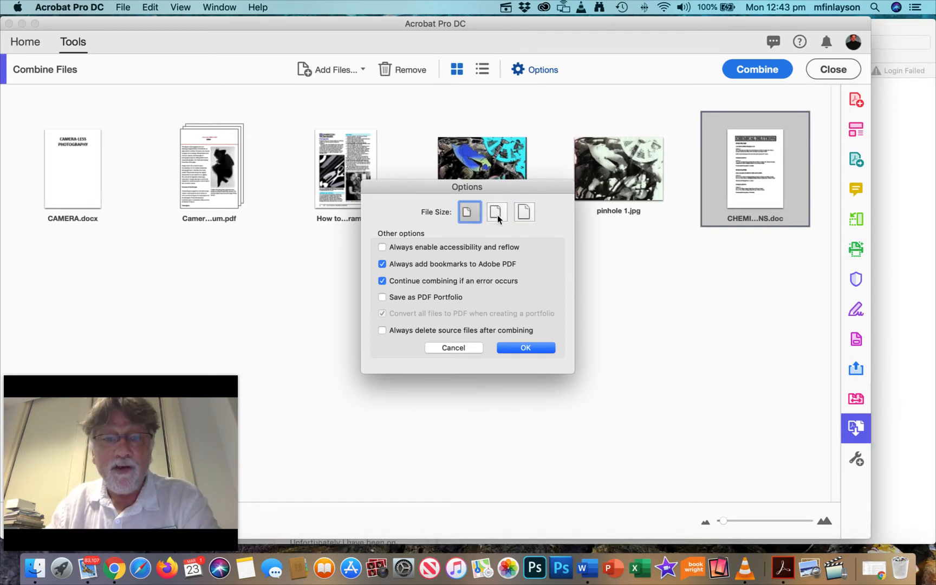
click(494, 216)
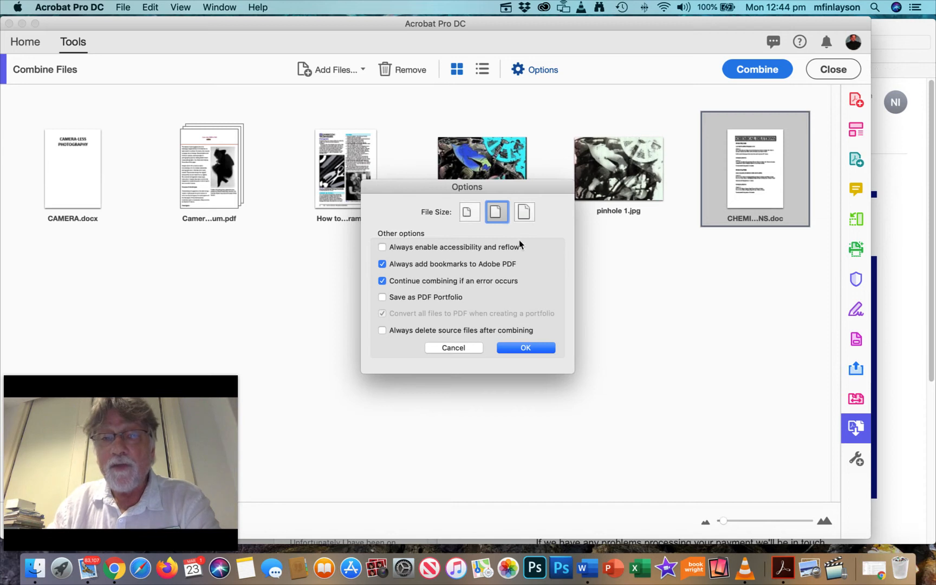
click(528, 350)
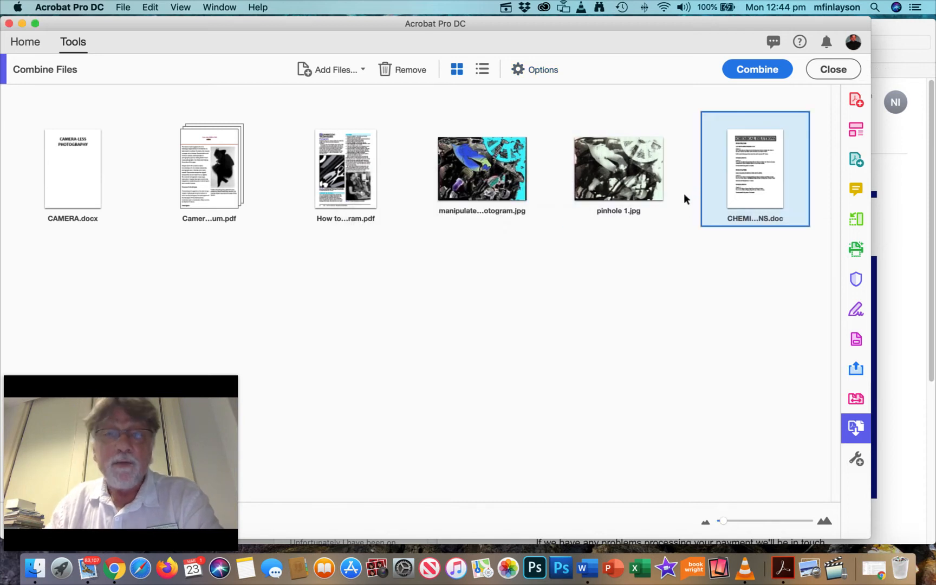
mouse_move(664, 132)
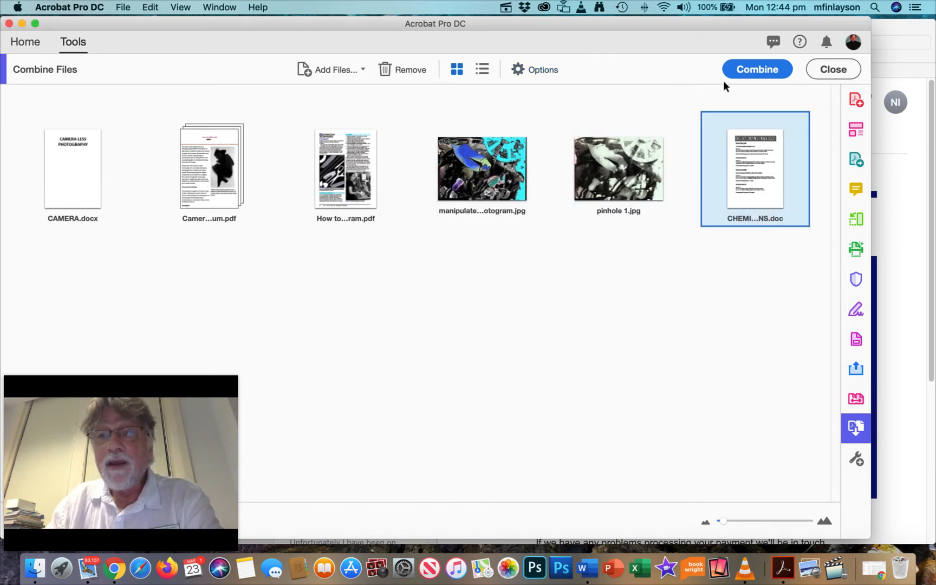
click(752, 70)
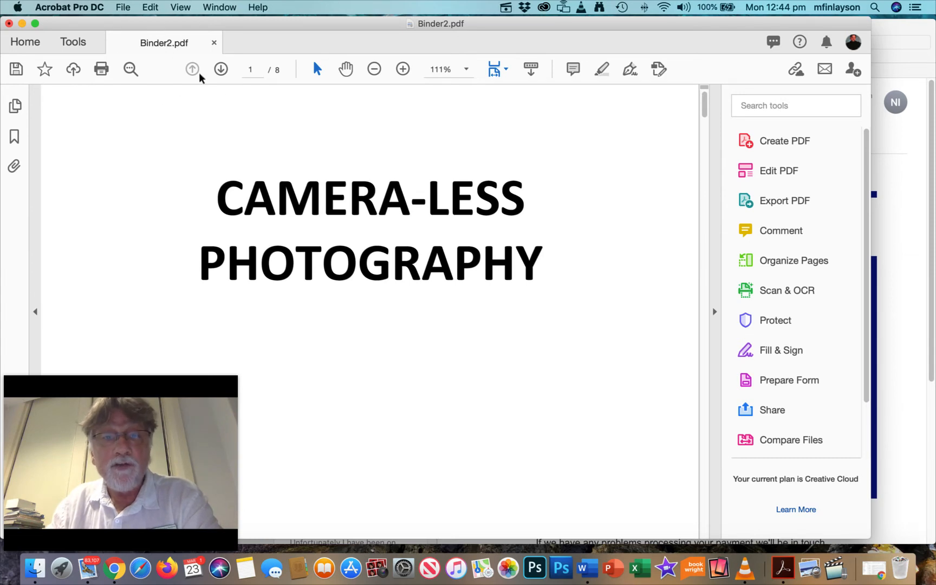
Examine the pages of the combined PDF, checking the order from the Camera-less Photography title page to the Chemical Dilutions page.
scroll(381, 220, down, 10)
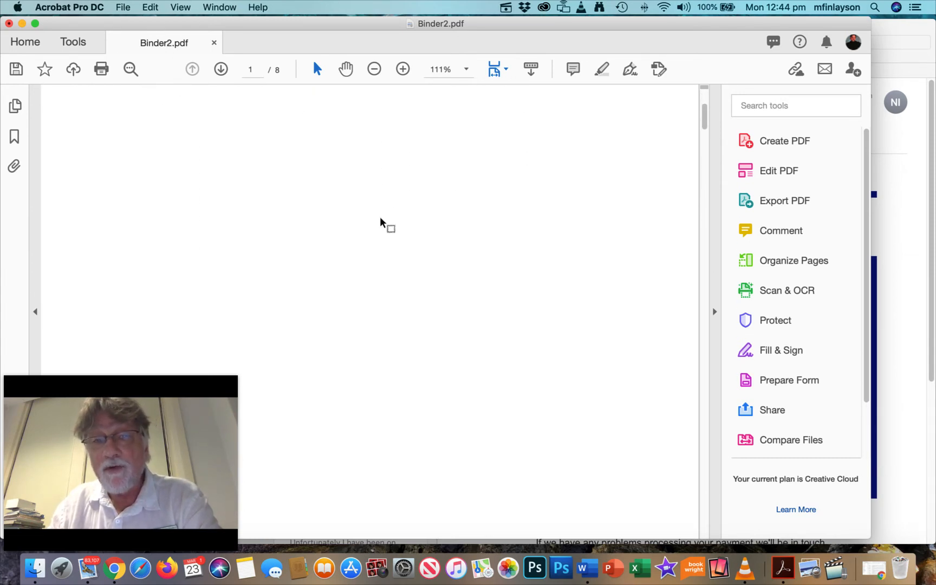
scroll(381, 219, down, 15)
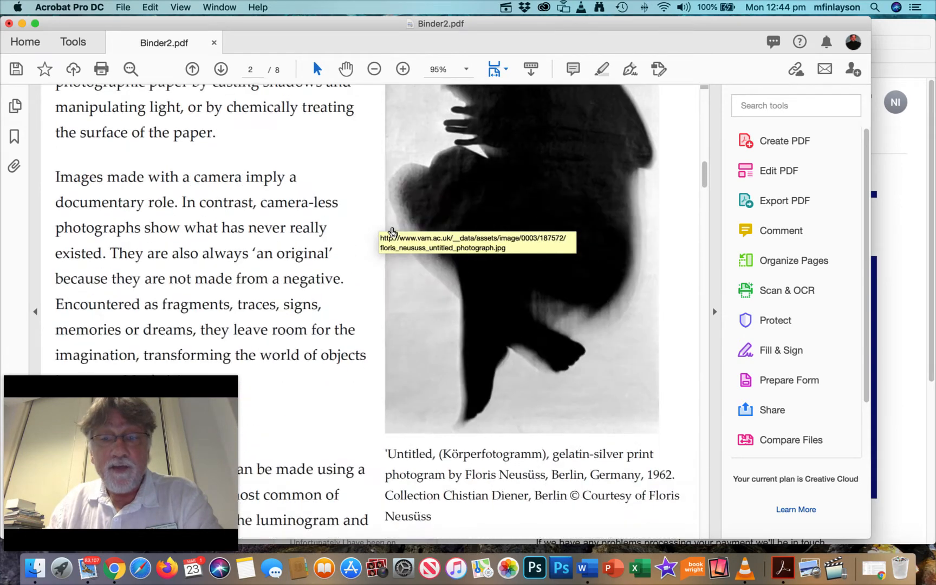
scroll(382, 220, down, 15)
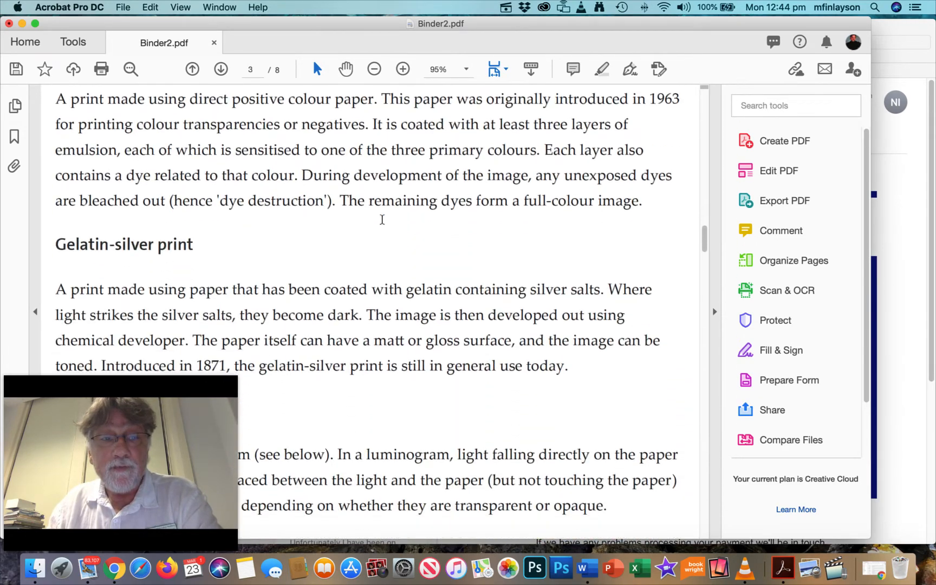
scroll(382, 222, down, 15)
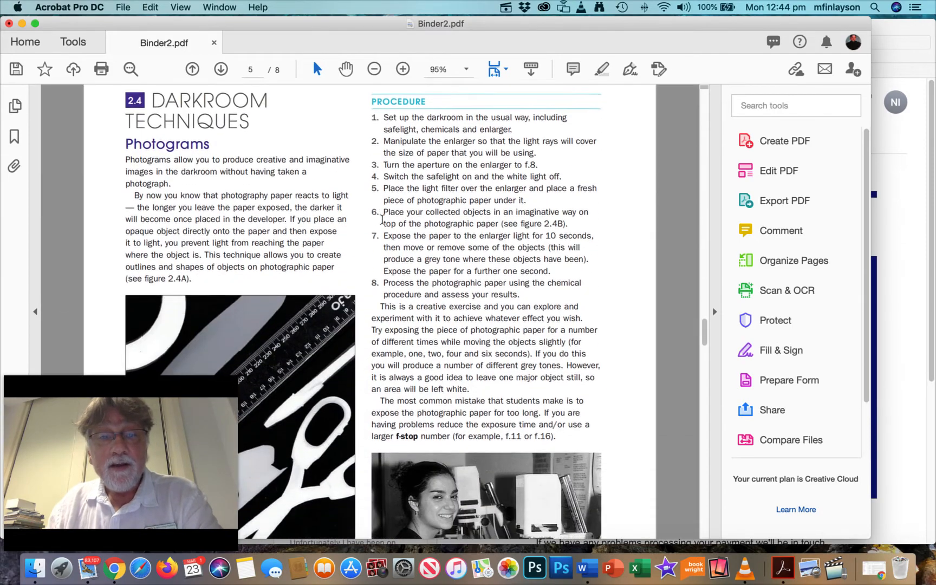
scroll(382, 219, down, 12)
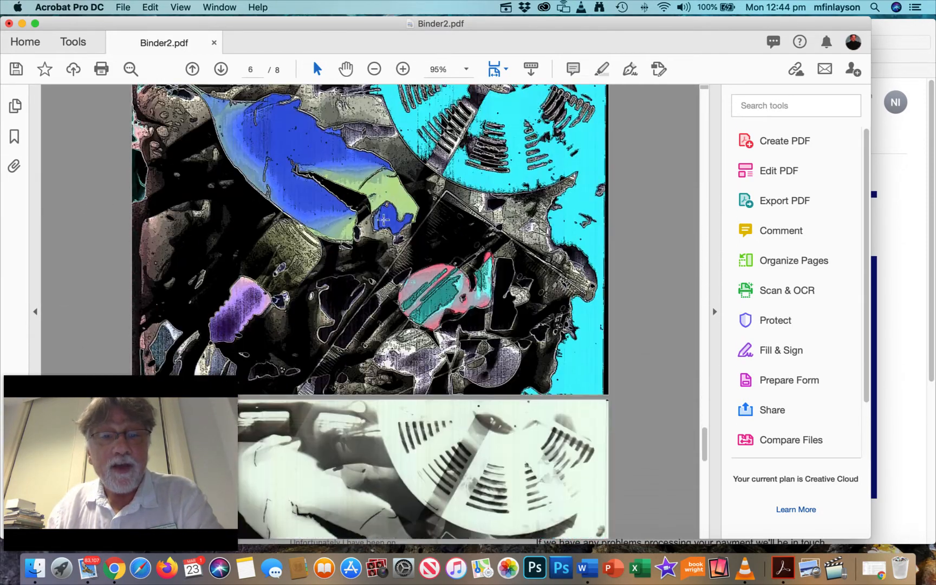
scroll(383, 220, up, 2)
scroll(385, 271, down, 10)
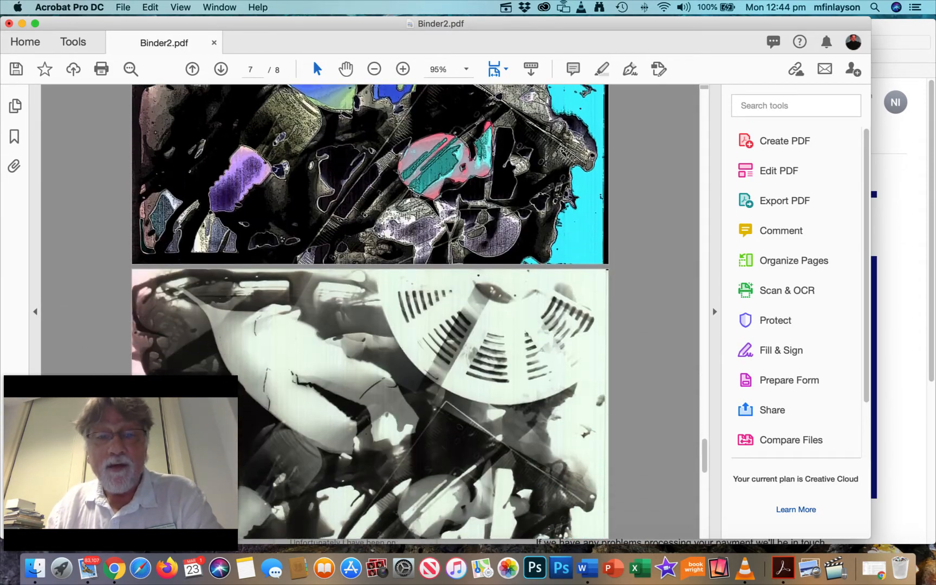
scroll(386, 352, up, 3)
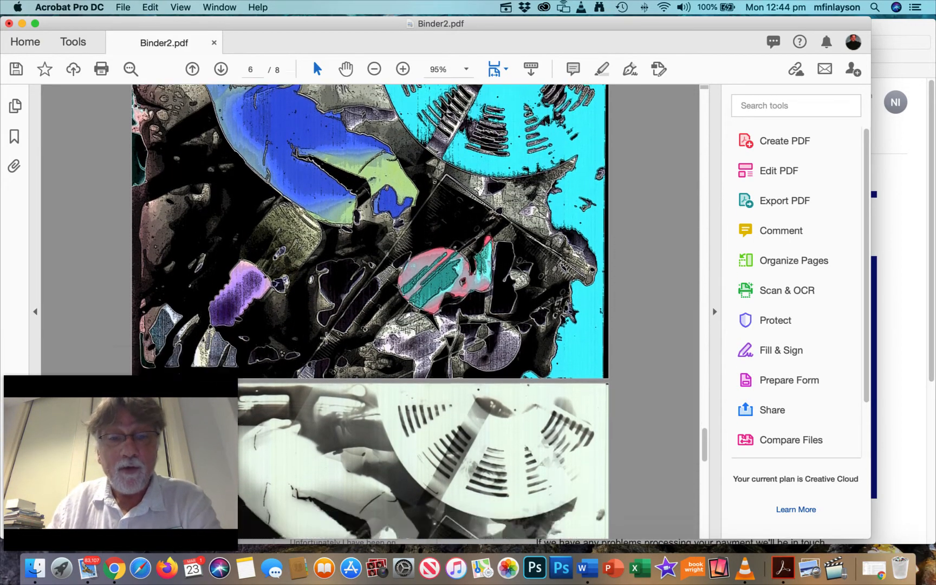
scroll(326, 338, down, 15)
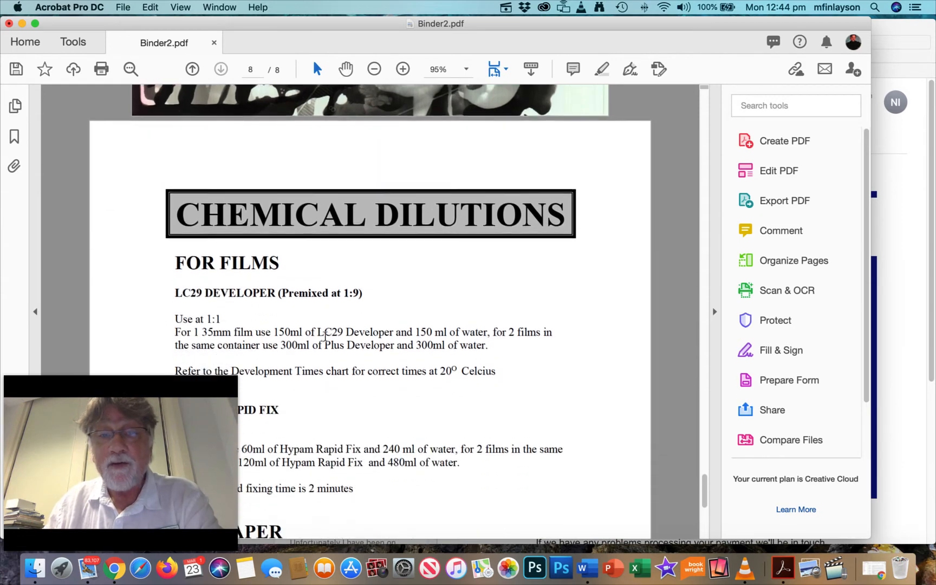
scroll(326, 336, down, 10)
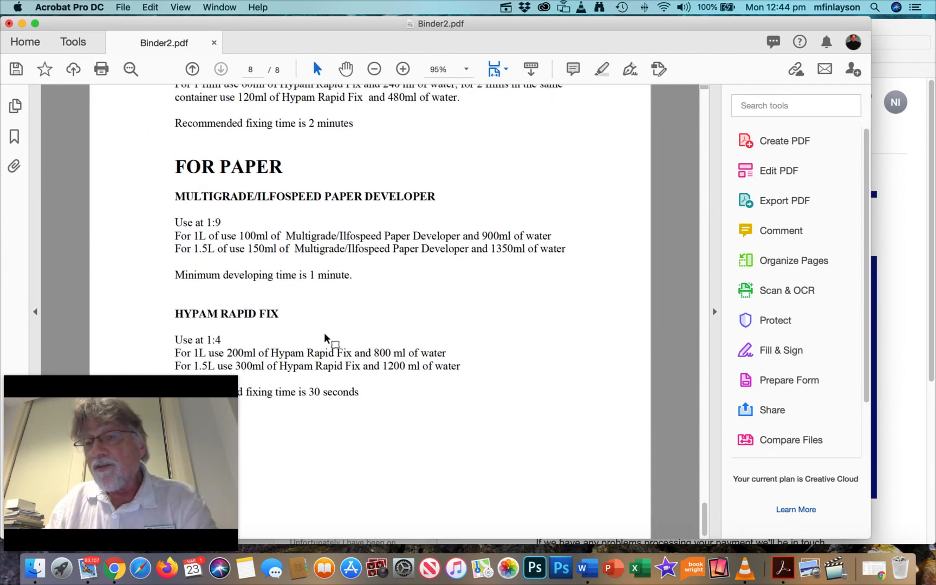
scroll(326, 338, up, 5)
scroll(326, 338, up, 15)
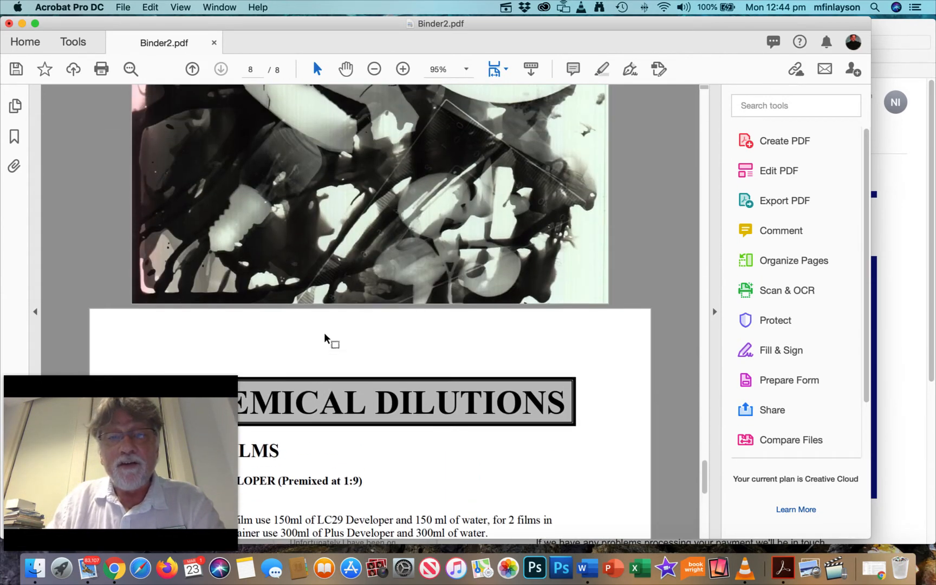
scroll(327, 336, up, 12)
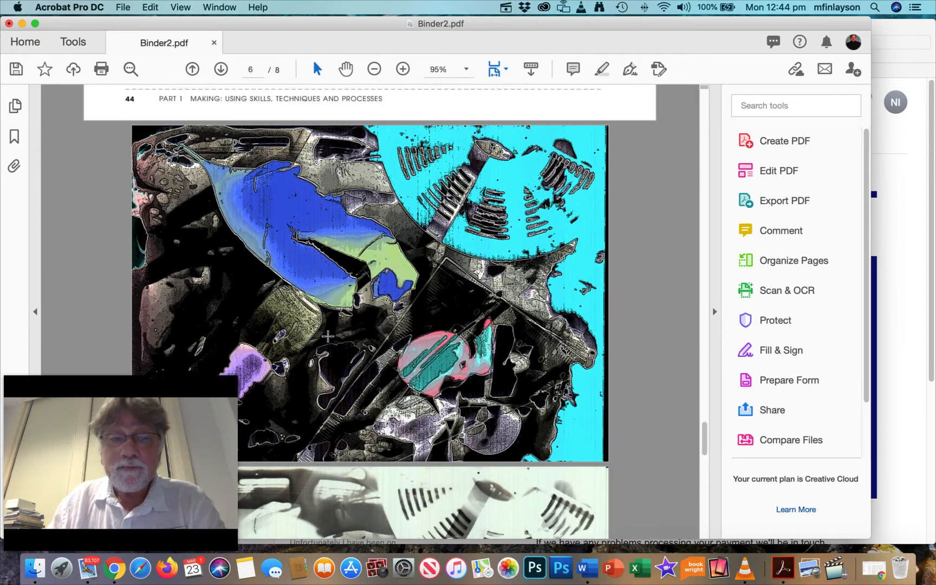
scroll(326, 335, up, 20)
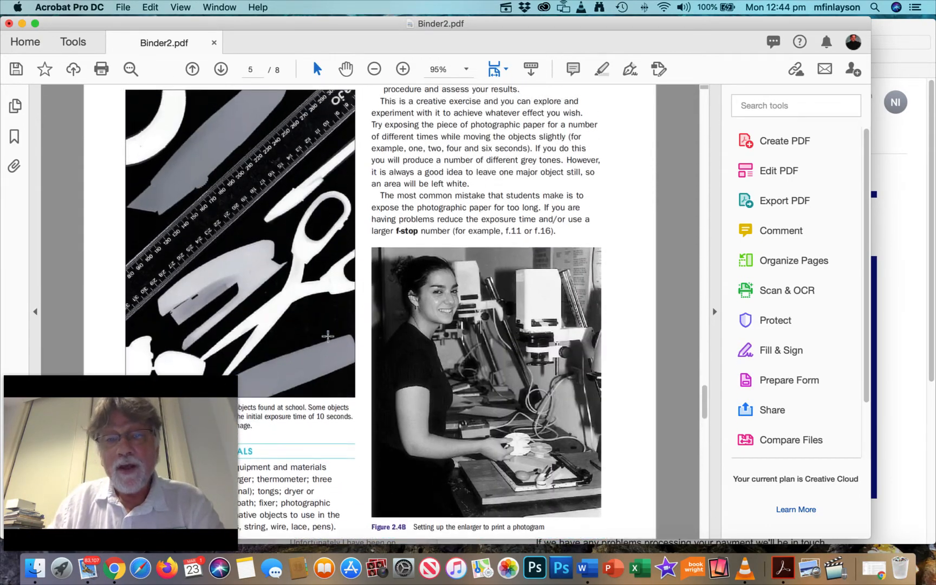
Review the combined PDF from its title page through the reading list, photogram guide and images to the Chemical Dilutions page.
scroll(327, 336, up, 20)
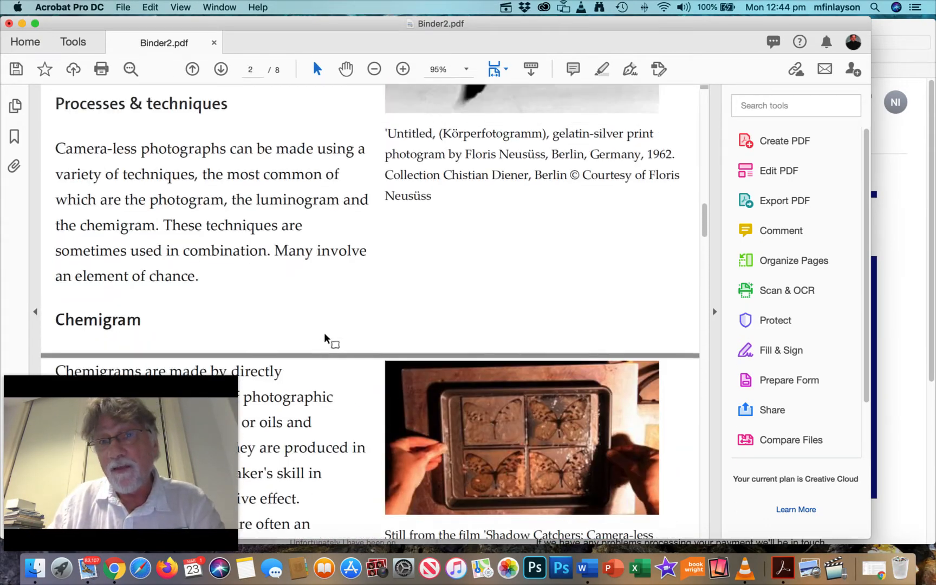
scroll(325, 339, up, 8)
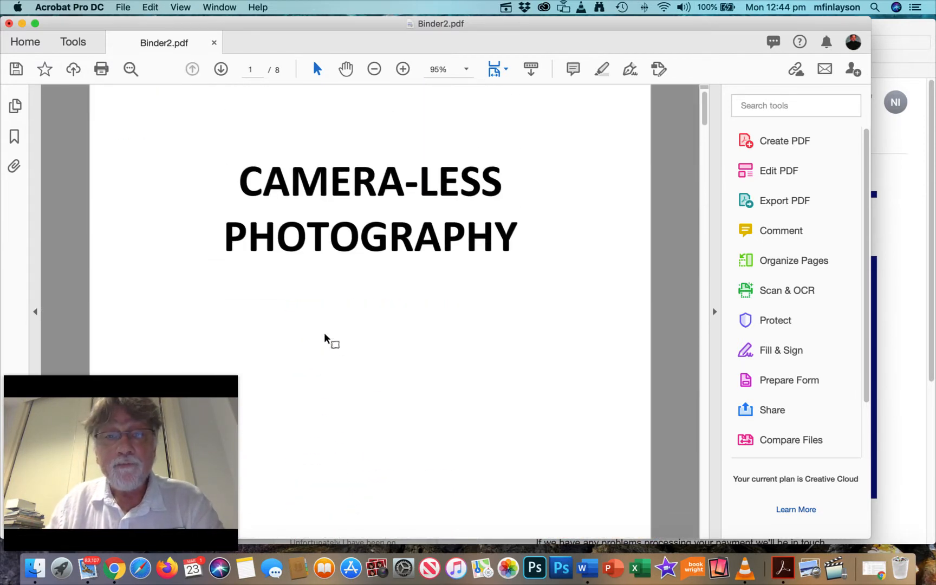
scroll(324, 339, down, 15)
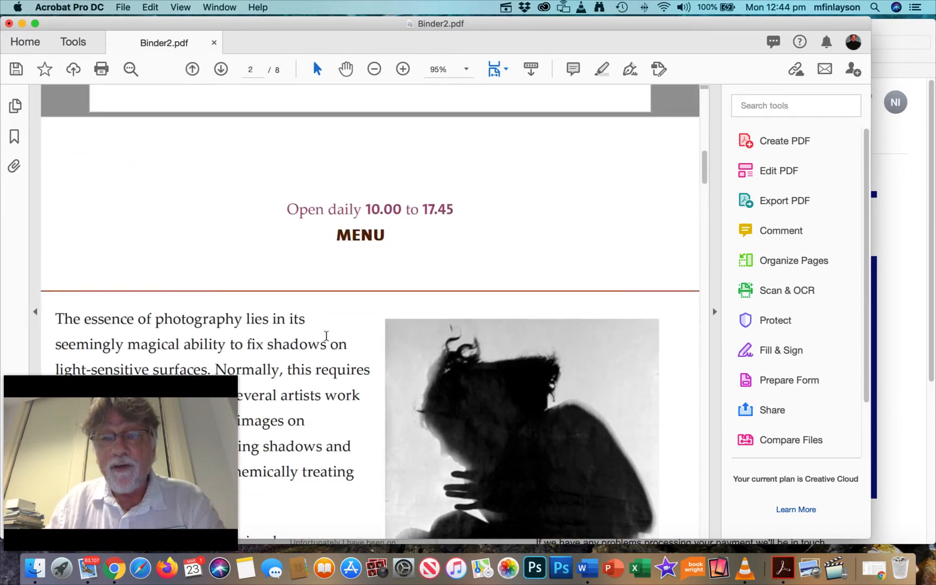
scroll(326, 336, down, 20)
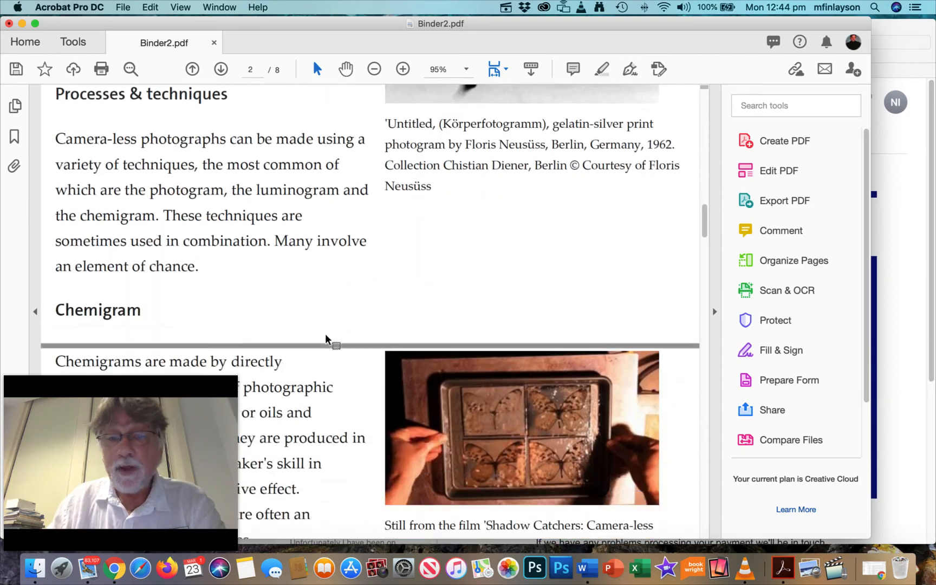
scroll(326, 337, down, 20)
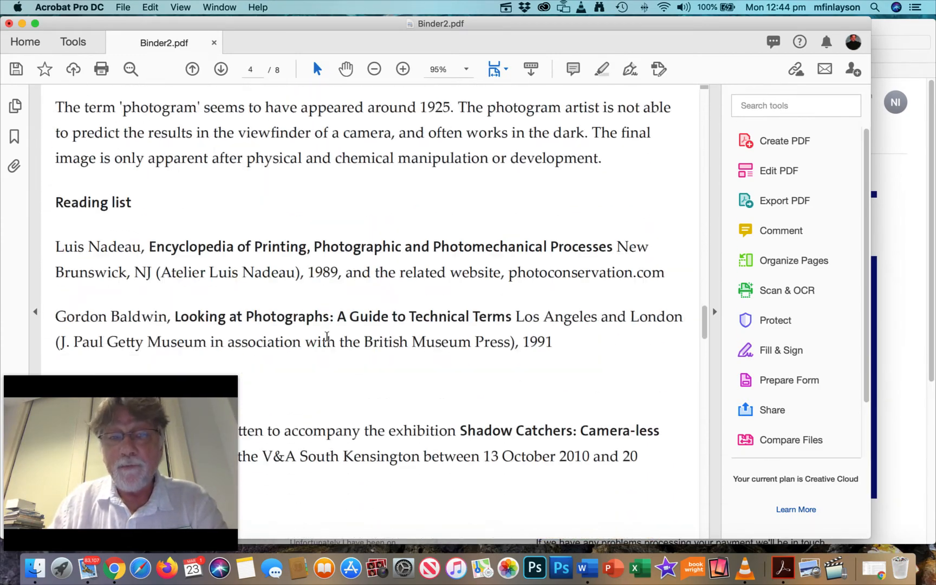
scroll(326, 339, down, 20)
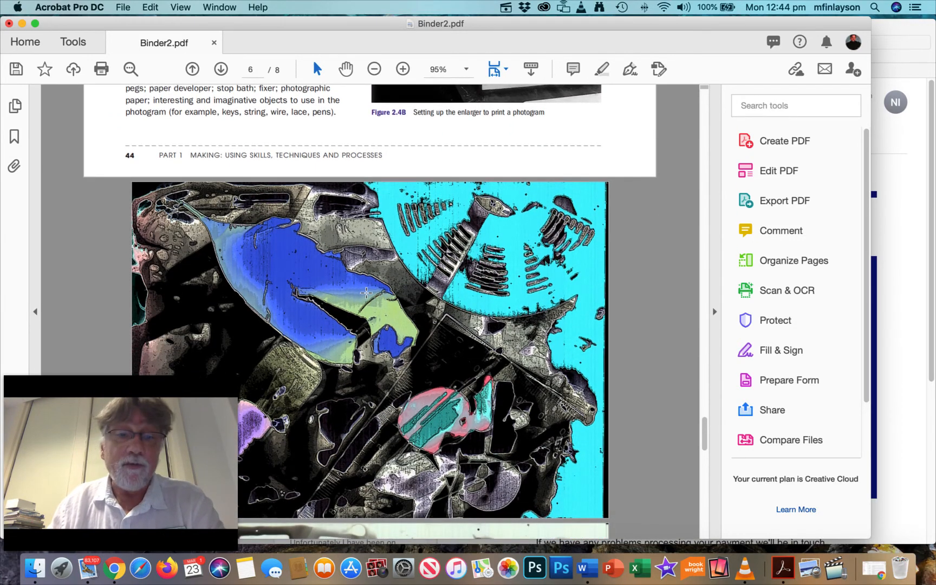
scroll(366, 293, down, 10)
scroll(366, 292, down, 5)
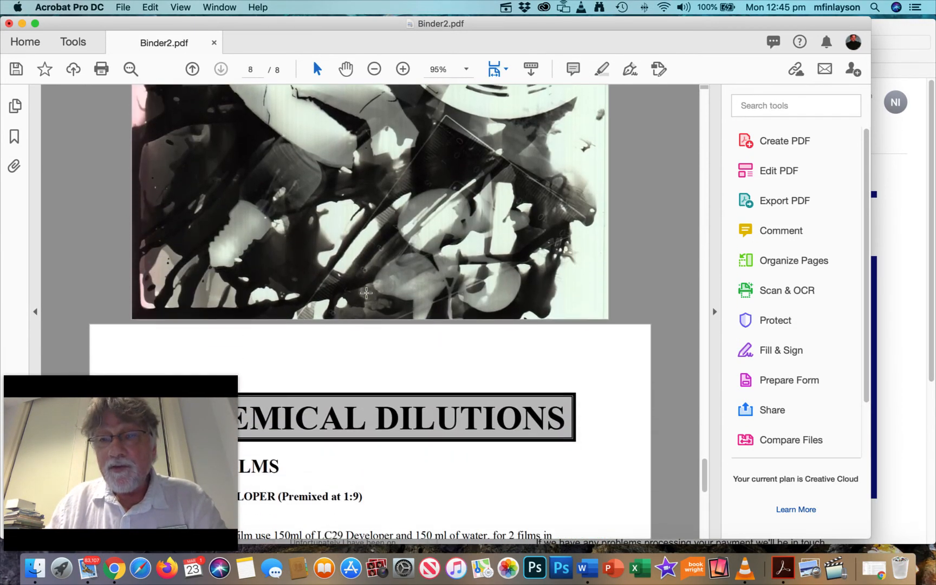
scroll(366, 293, up, 8)
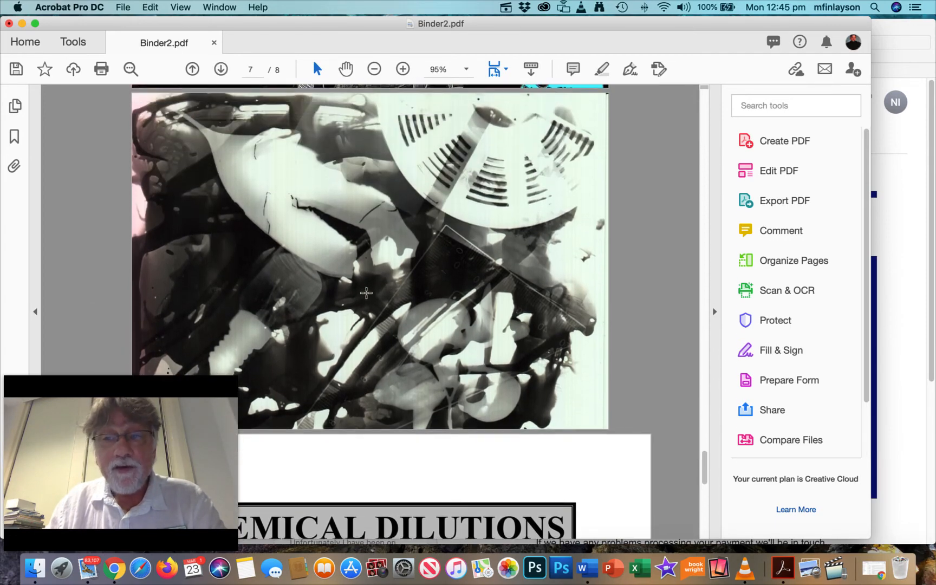
scroll(366, 292, up, 8)
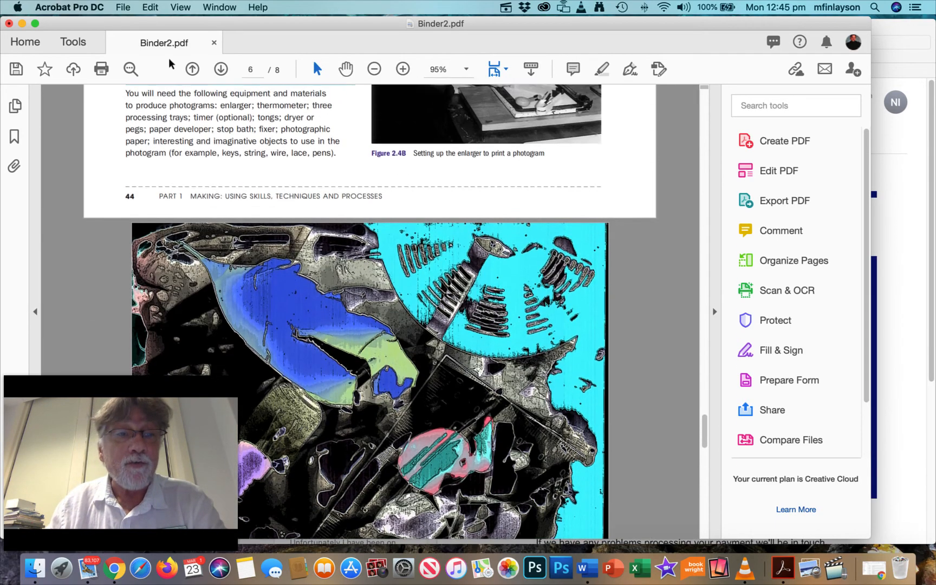
click(123, 7)
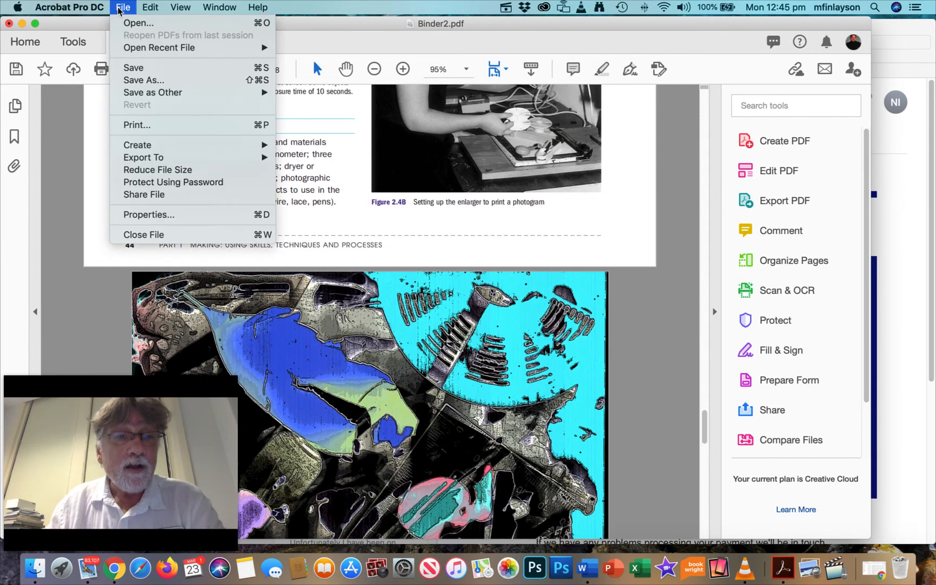
click(149, 81)
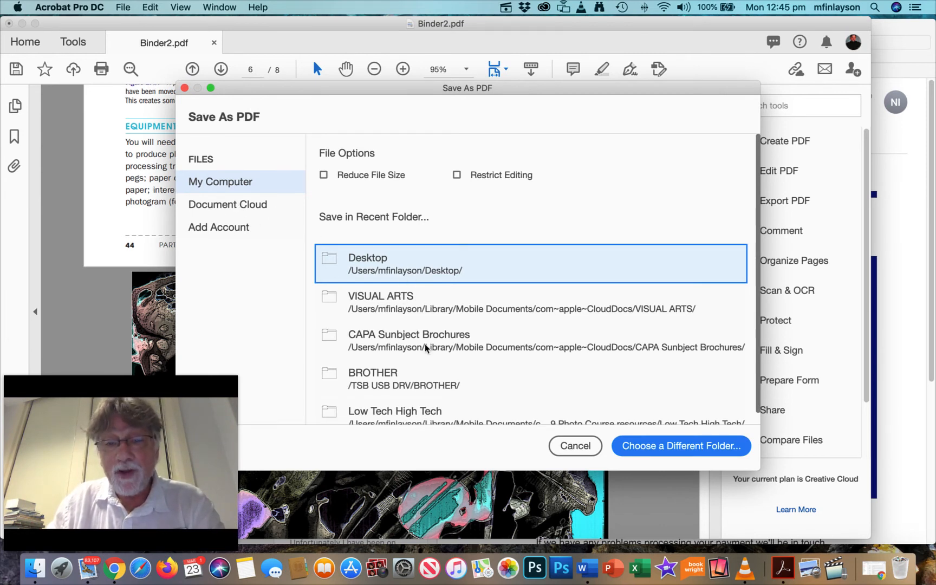
scroll(428, 345, down, 1)
scroll(435, 345, up, 1)
click(714, 457)
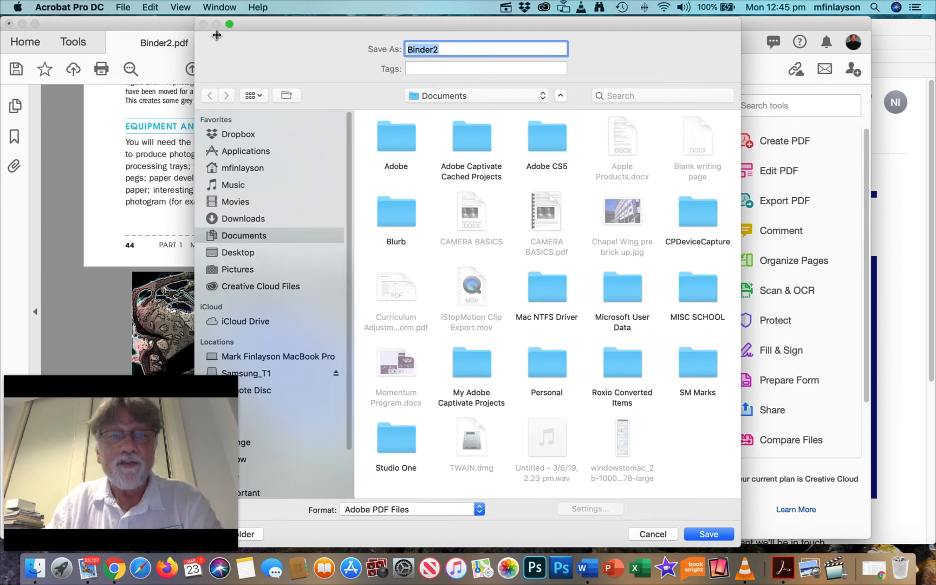
click(655, 536)
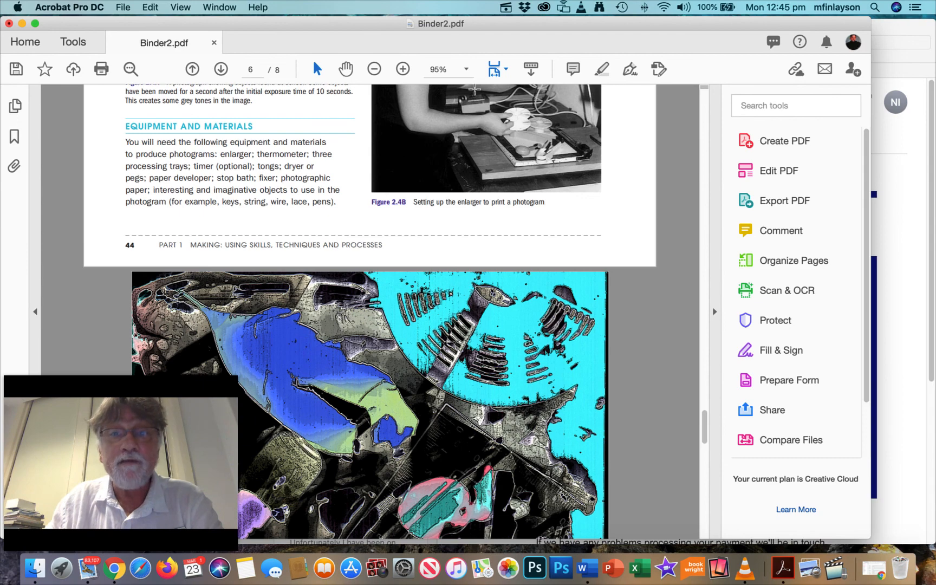
click(505, 7)
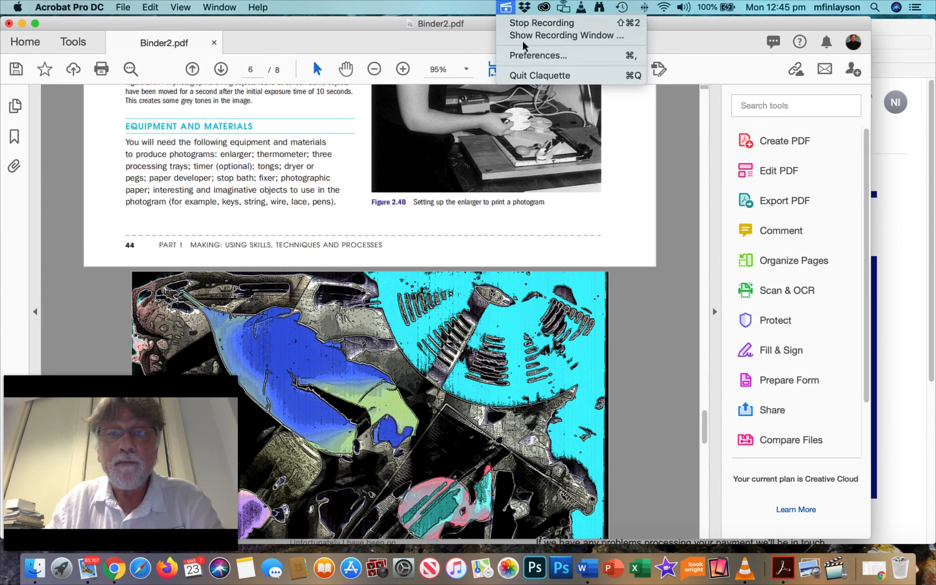